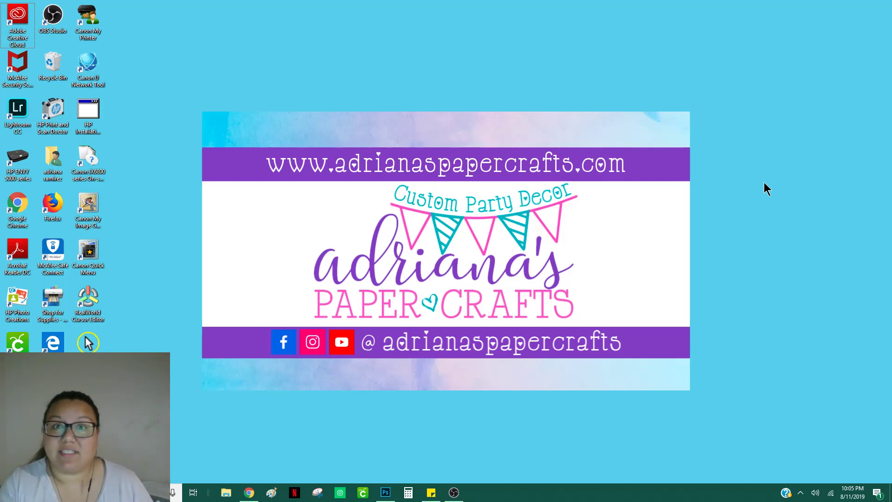
Step: Launch Photoshop and open the Angelica and Chuckie_Finster images from the Rugrats folder together
{"action": "left_click", "coordinate": [385, 492]}
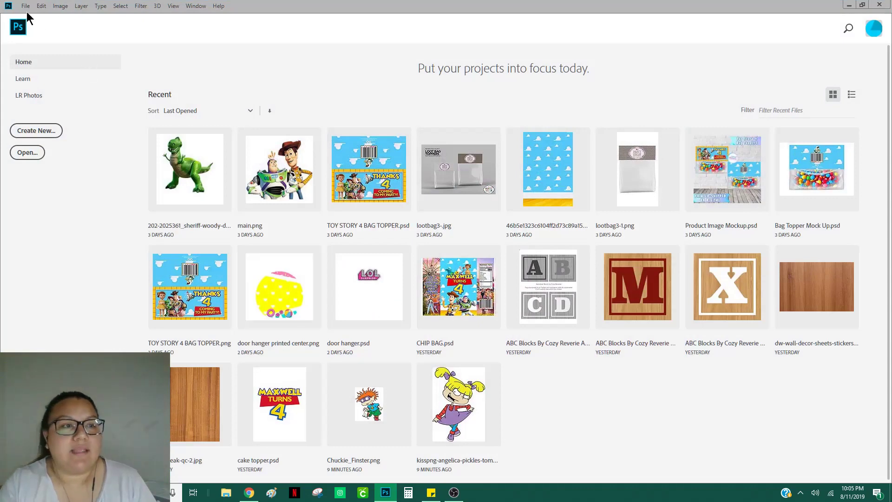
{"action": "left_click", "coordinate": [26, 6]}
{"action": "left_click", "coordinate": [37, 28]}
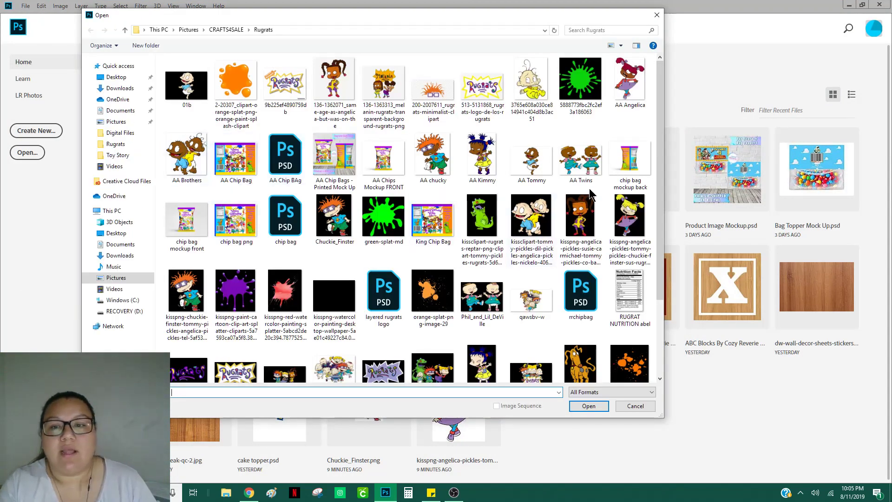
{"action": "left_click", "coordinate": [640, 231]}
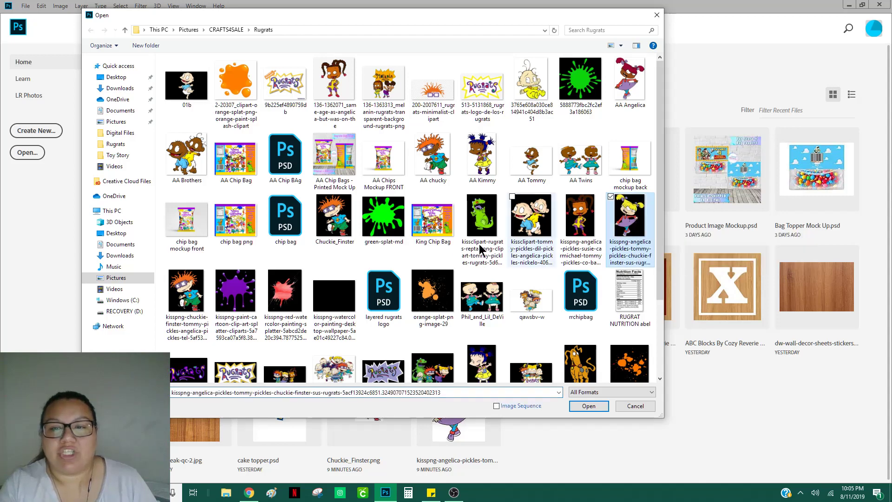
{"action": "left_click", "coordinate": [334, 231], "text": "ctrl"}
{"action": "key", "text": "Return"}
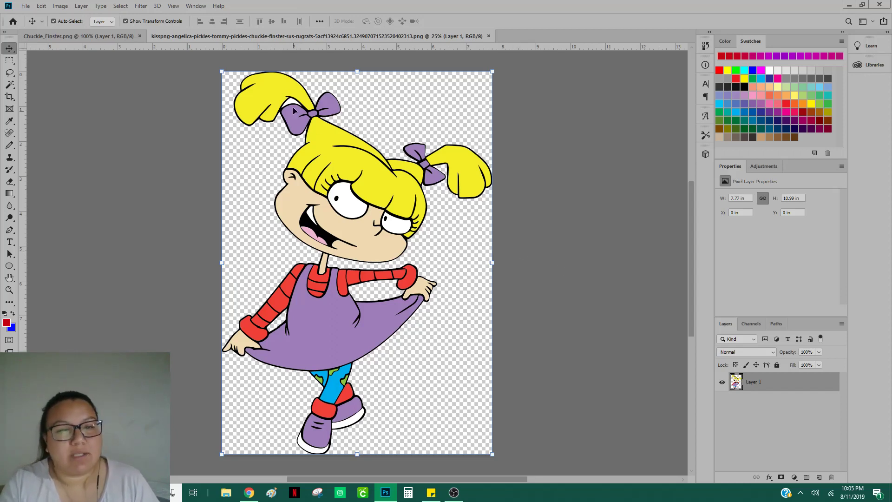
Step: Make a Magic Wand selection on Angelica's hair by the bow, then deselect and return to the Move tool
{"action": "left_click", "coordinate": [9, 84]}
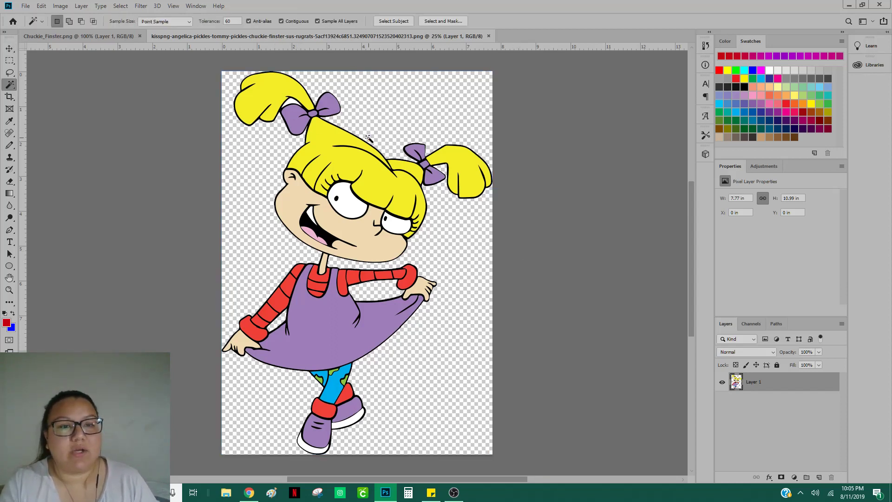
{"action": "left_click", "coordinate": [295, 106]}
{"action": "left_click", "coordinate": [120, 6]}
{"action": "left_click", "coordinate": [127, 24]}
{"action": "left_click", "coordinate": [9, 48]}
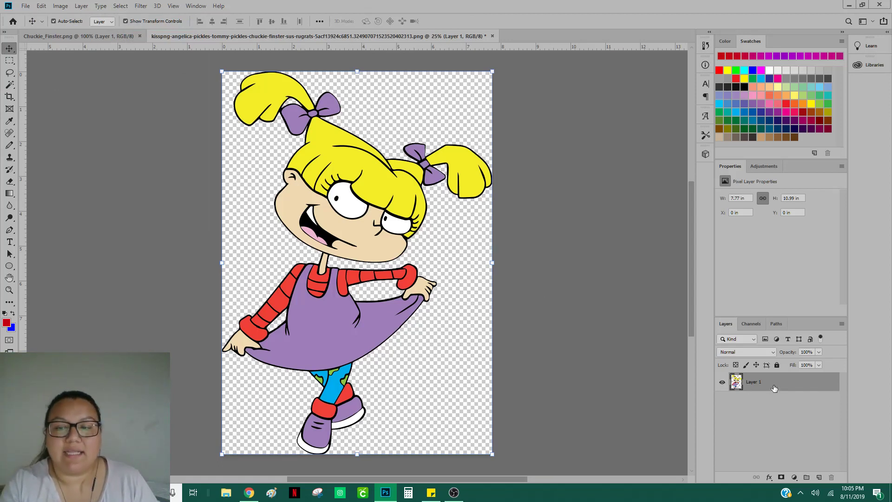
Step: Duplicate Angelica's layer as Layer 1 copy, hide the original Layer 1 and select the copy
{"action": "left_click", "coordinate": [79, 6]}
{"action": "left_click", "coordinate": [99, 40]}
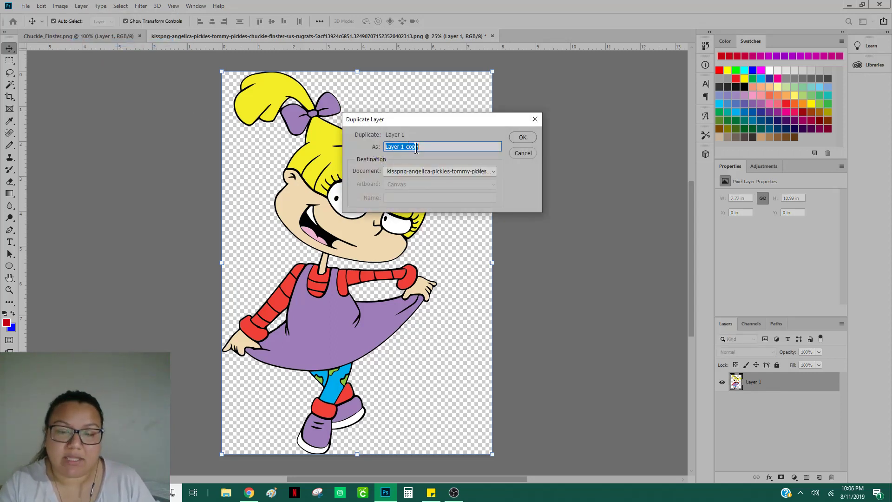
{"action": "left_click", "coordinate": [522, 137]}
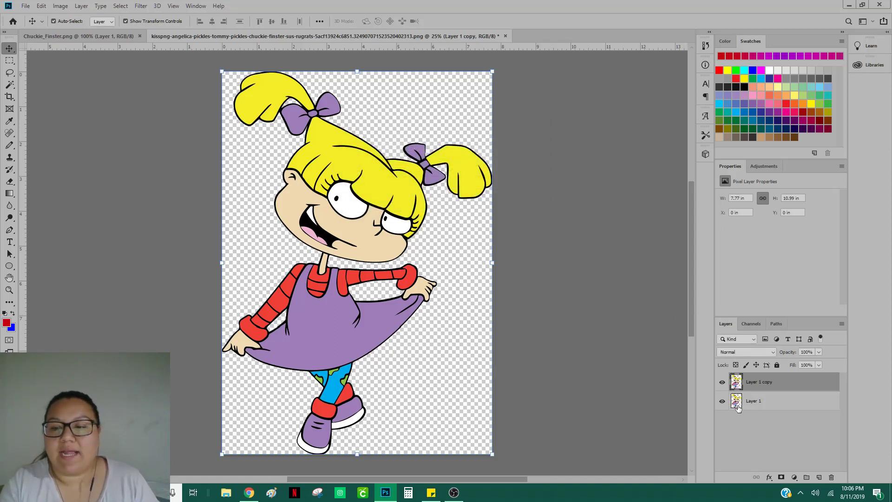
{"action": "left_click", "coordinate": [778, 405]}
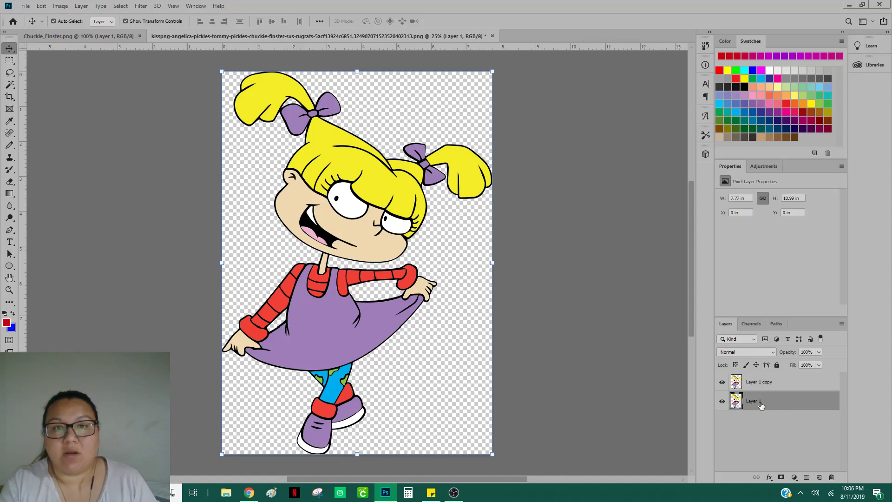
{"action": "left_click", "coordinate": [722, 401]}
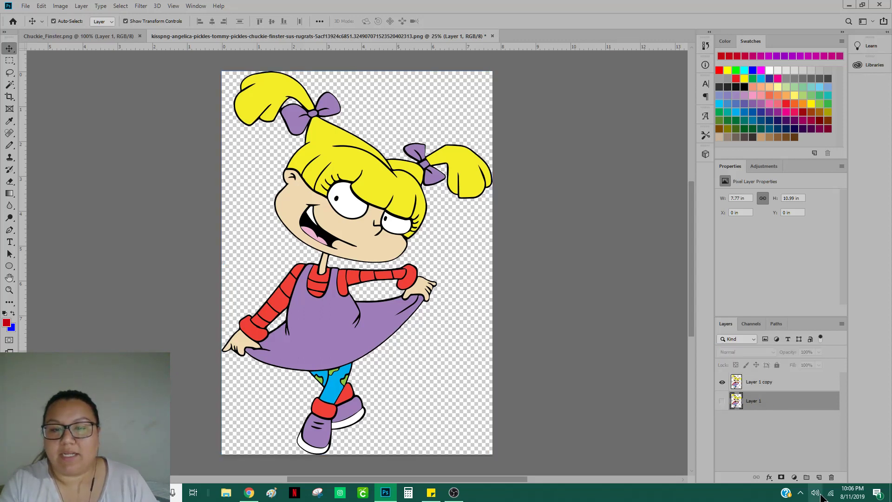
{"action": "left_click", "coordinate": [780, 383]}
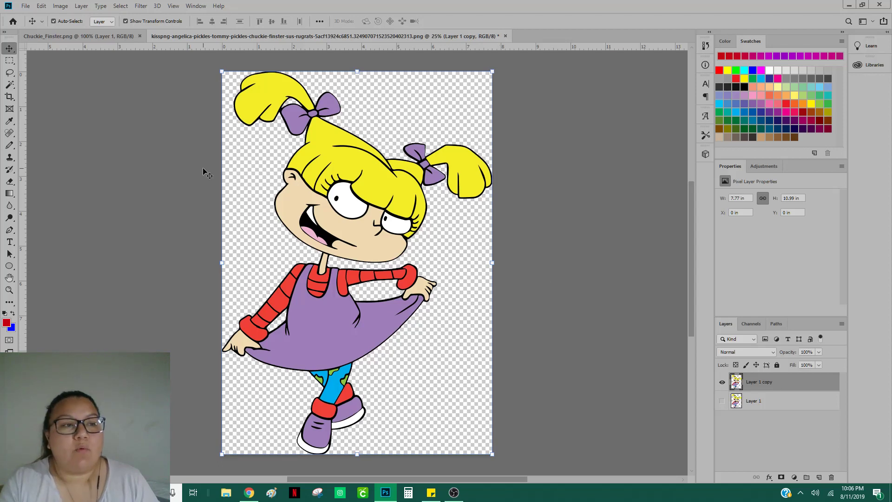
Step: Magic Wand-clear Angelica's face, both hands and neck skin on Layer 1 copy, then deselect
{"action": "left_click", "coordinate": [9, 85]}
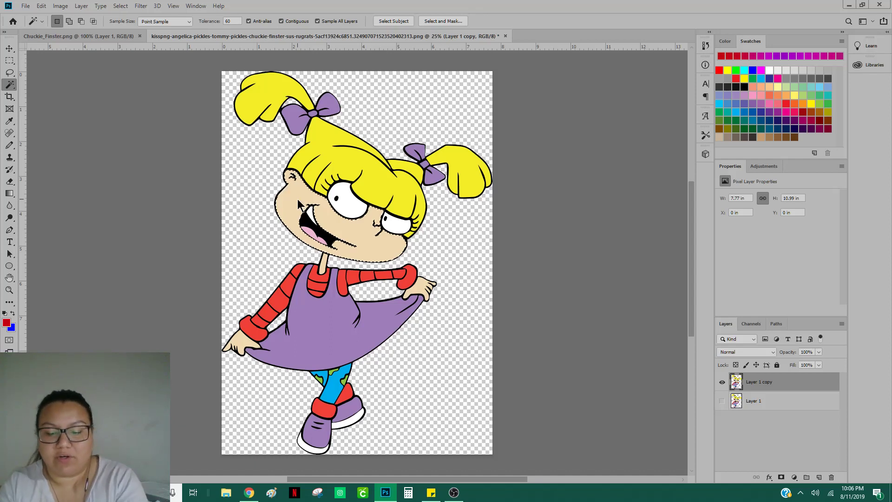
{"action": "left_click", "coordinate": [297, 199]}
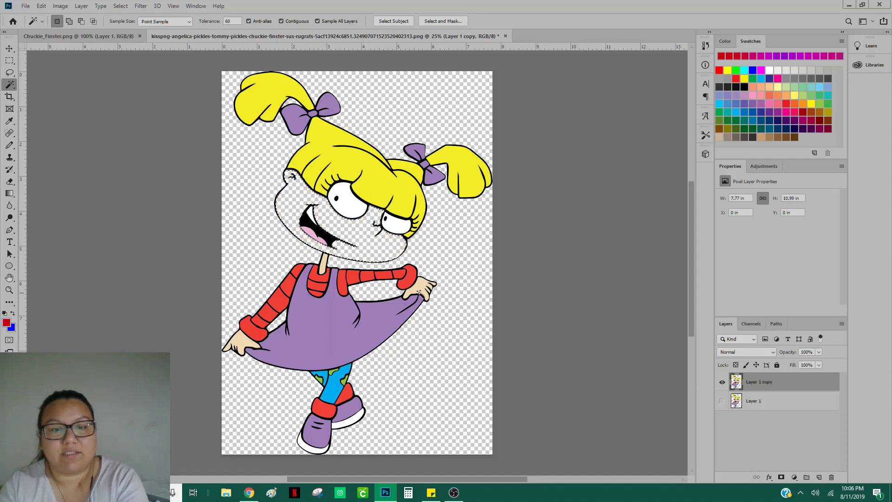
{"action": "left_click", "coordinate": [419, 292]}
{"action": "left_click", "coordinate": [242, 343]}
{"action": "left_click", "coordinate": [320, 265]}
{"action": "left_click", "coordinate": [122, 6]}
{"action": "left_click", "coordinate": [130, 25]}
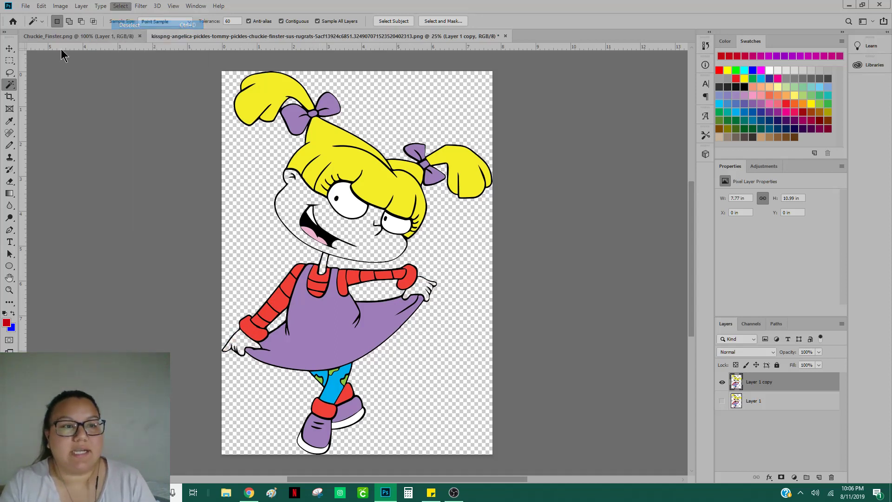
{"action": "right_click", "coordinate": [9, 49]}
{"action": "left_click", "coordinate": [46, 48]}
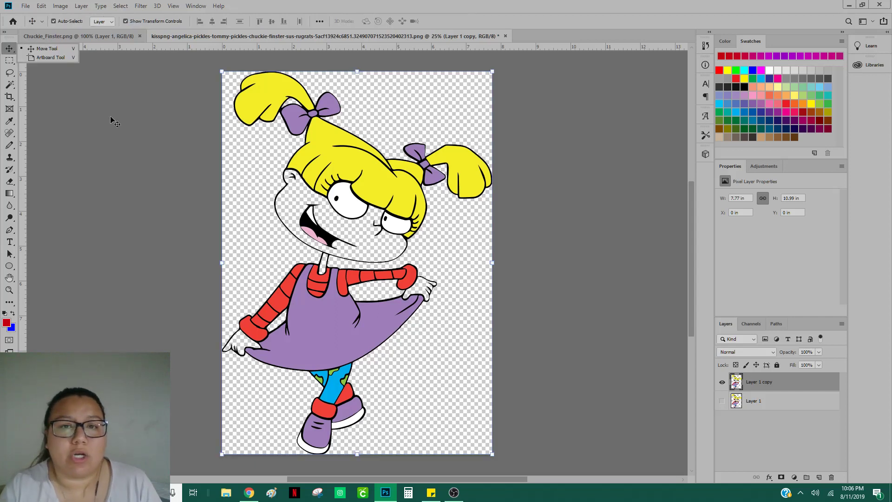
{"action": "left_click", "coordinate": [139, 142]}
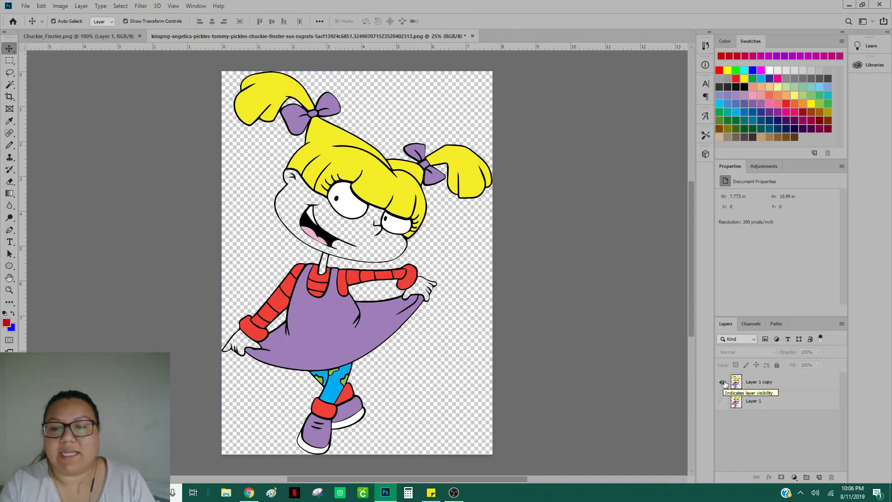
Step: Hide Layer 1 copy, show and select Layer 1, and add a Color Overlay effect to it
{"action": "left_click", "coordinate": [722, 382]}
{"action": "left_click", "coordinate": [722, 401]}
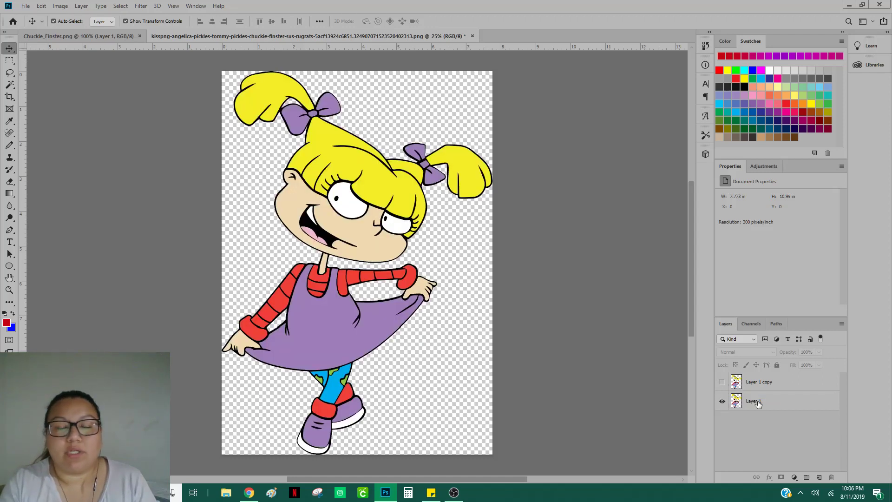
{"action": "left_click", "coordinate": [757, 402]}
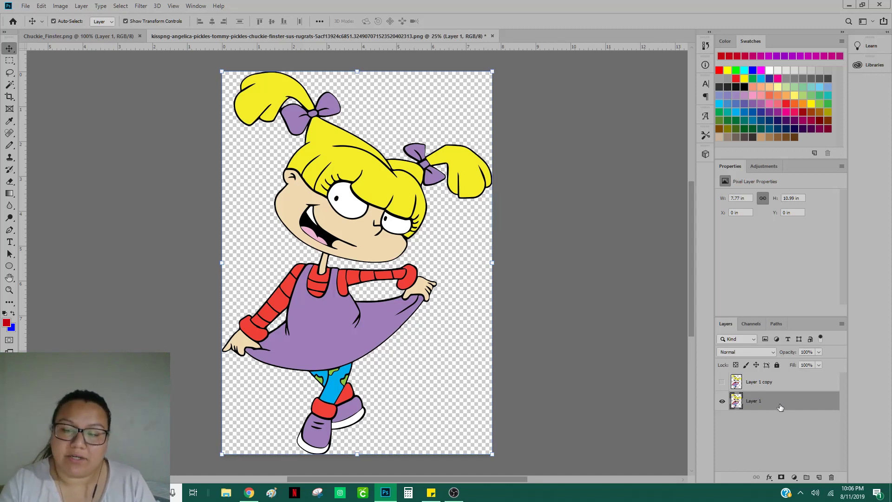
{"action": "left_click", "coordinate": [769, 477]}
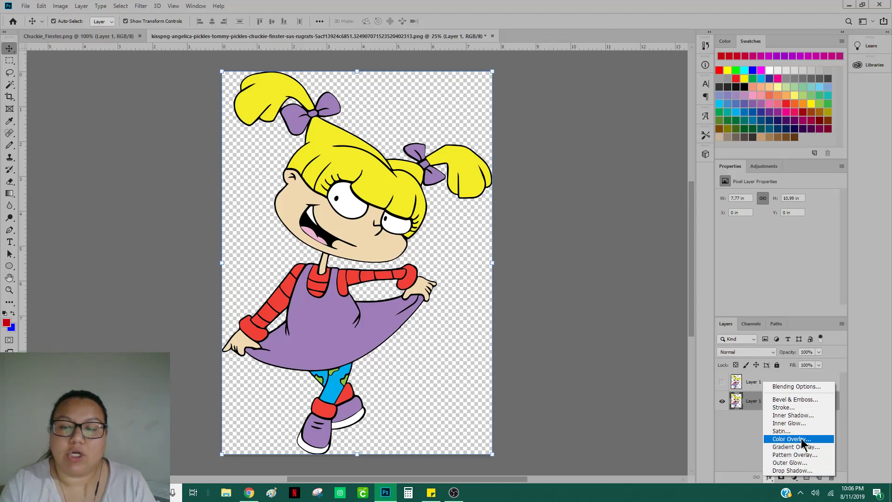
{"action": "key", "text": "Escape"}
{"action": "key", "text": "h"}
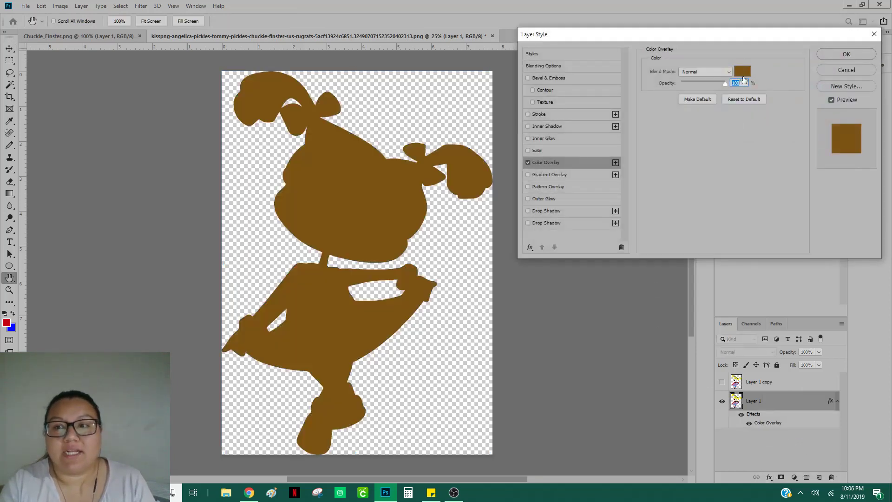
Step: Set the overlay colour to medium brown 82550e and apply the Layer Style
{"action": "left_click", "coordinate": [742, 74]}
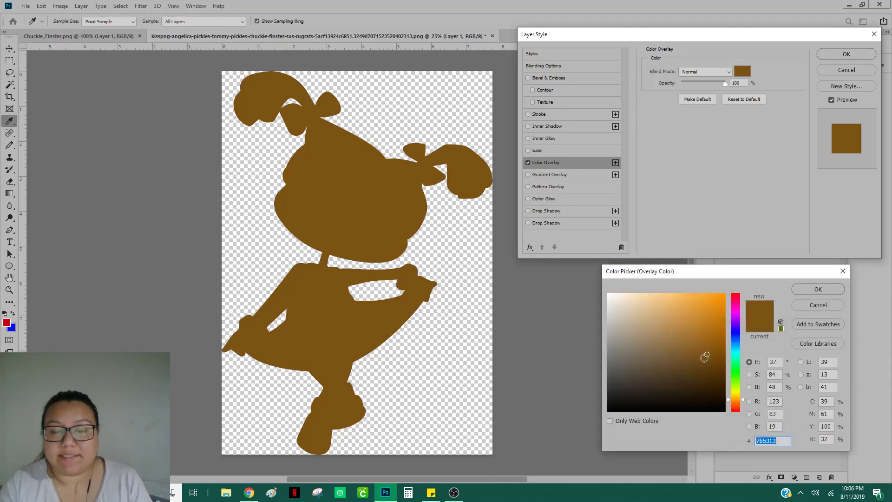
{"action": "left_click", "coordinate": [701, 349]}
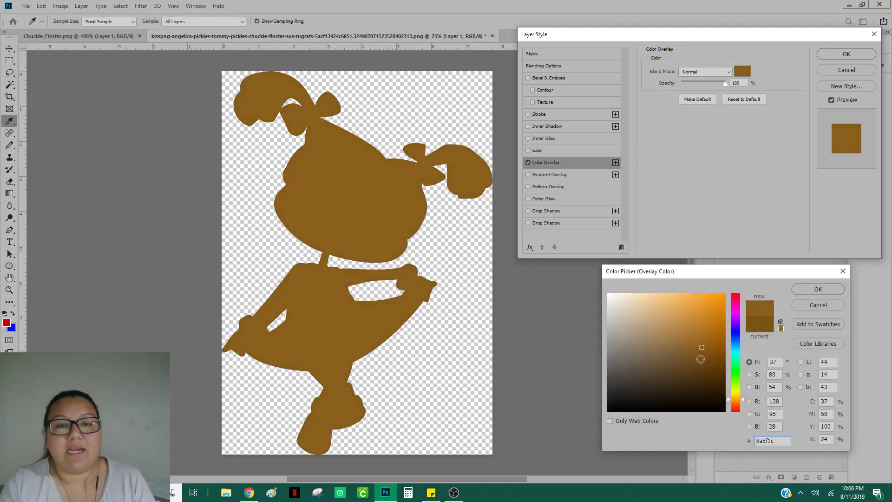
{"action": "left_click", "coordinate": [700, 361]}
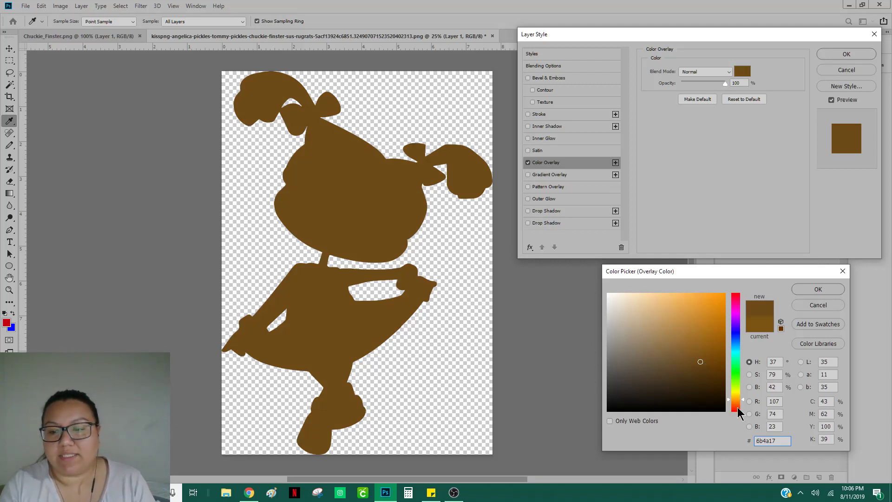
{"action": "left_click", "coordinate": [697, 371]}
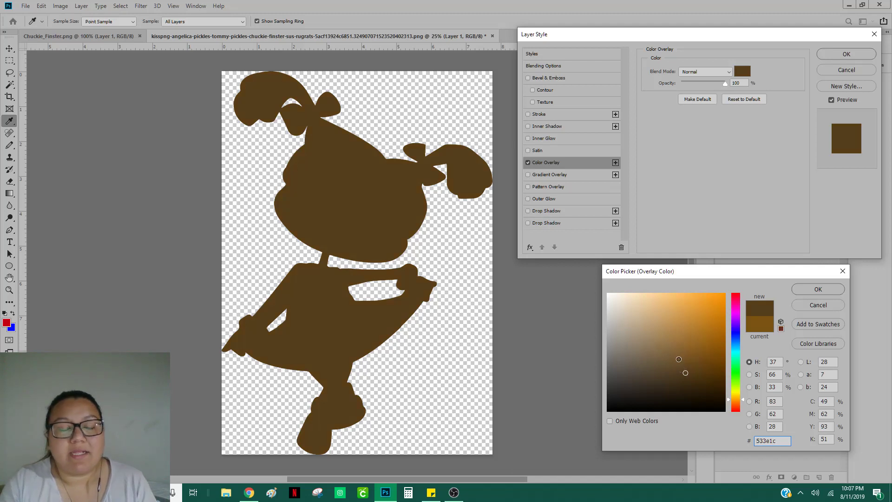
{"action": "left_click", "coordinate": [678, 359]}
{"action": "left_click_drag", "start_coordinate": [696, 356], "coordinate": [712, 350]}
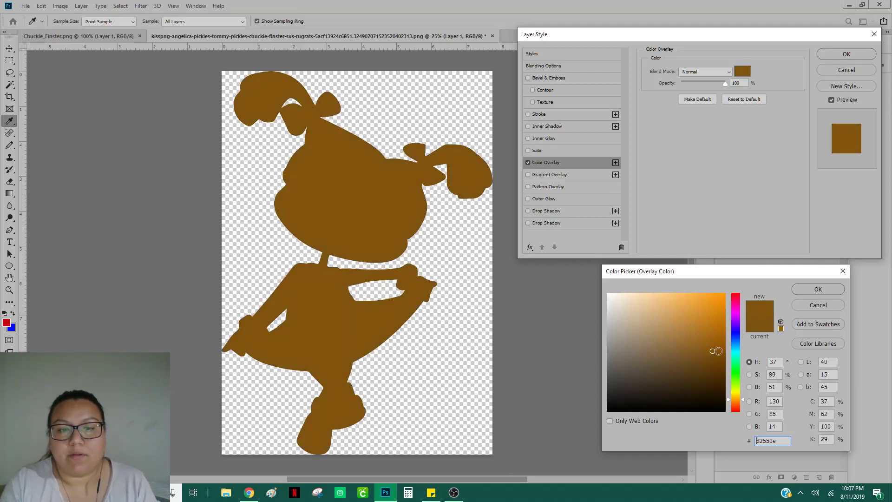
{"action": "left_click", "coordinate": [816, 290]}
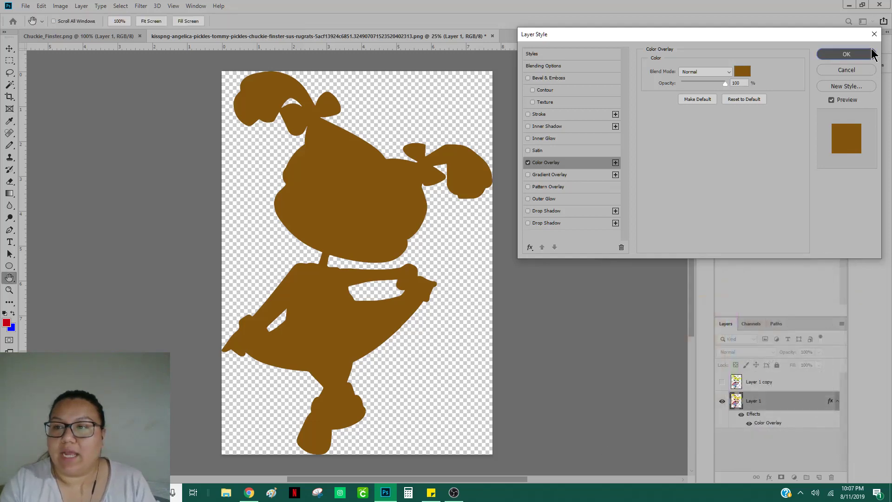
{"action": "left_click", "coordinate": [846, 54]}
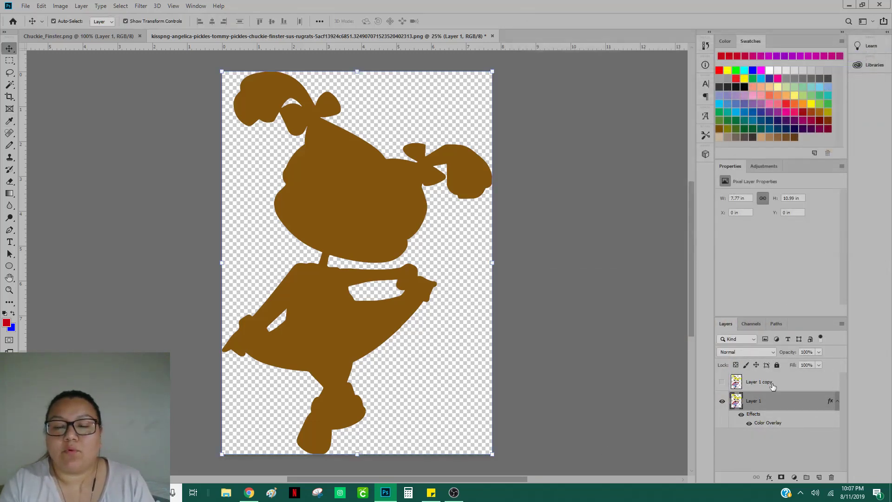
Step: Select Layer 1 copy and turn its visibility back on above the brown overlay
{"action": "left_click", "coordinate": [729, 386]}
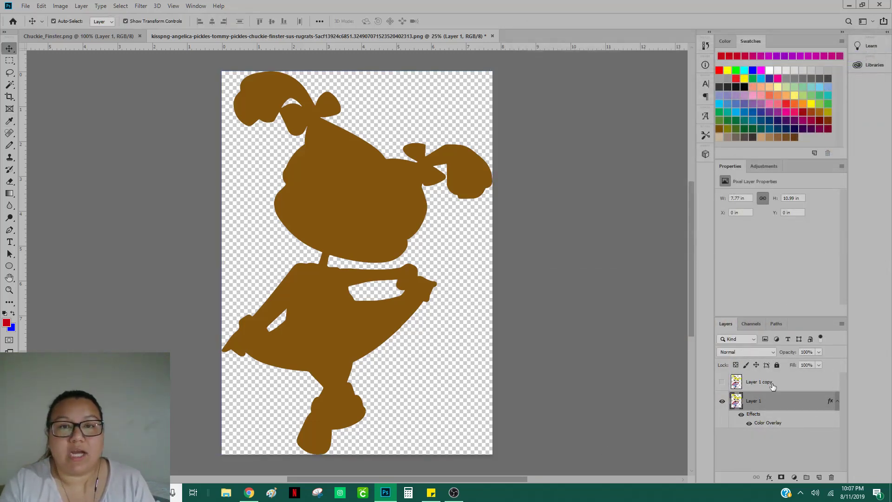
{"action": "left_click", "coordinate": [722, 383]}
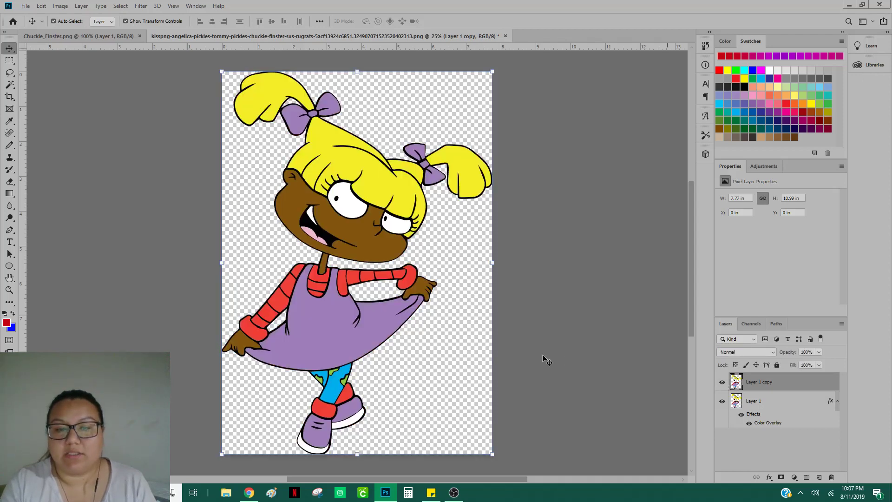
{"action": "left_click", "coordinate": [634, 360]}
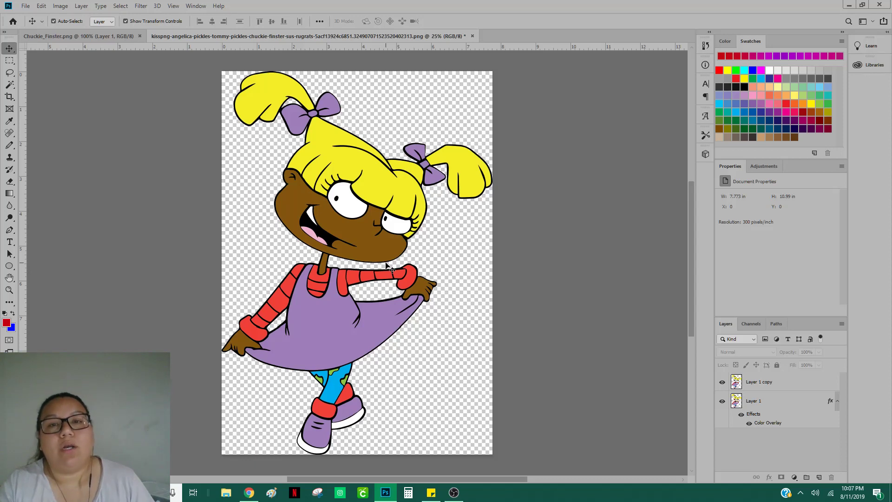
Step: Use Replace Color on Angelica's hair to make it golden orange (Hue -17, Saturation +54, Lightness -13)
{"action": "left_click", "coordinate": [759, 385]}
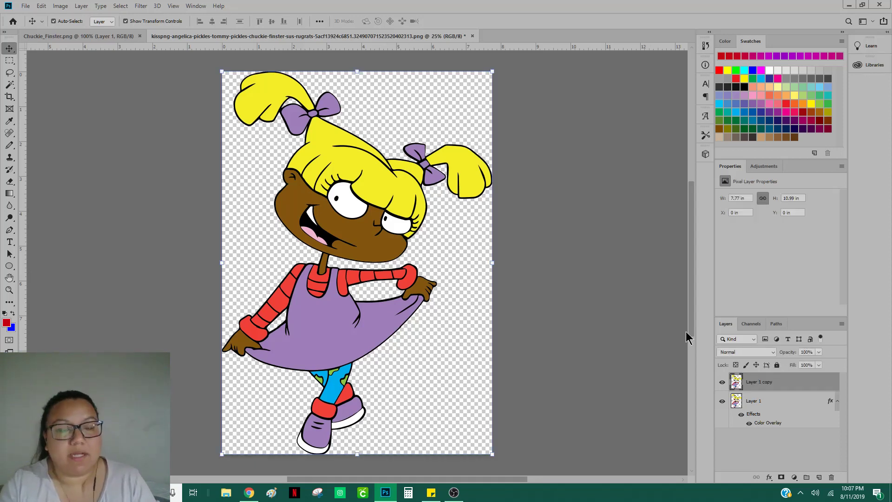
{"action": "left_click", "coordinate": [62, 7]}
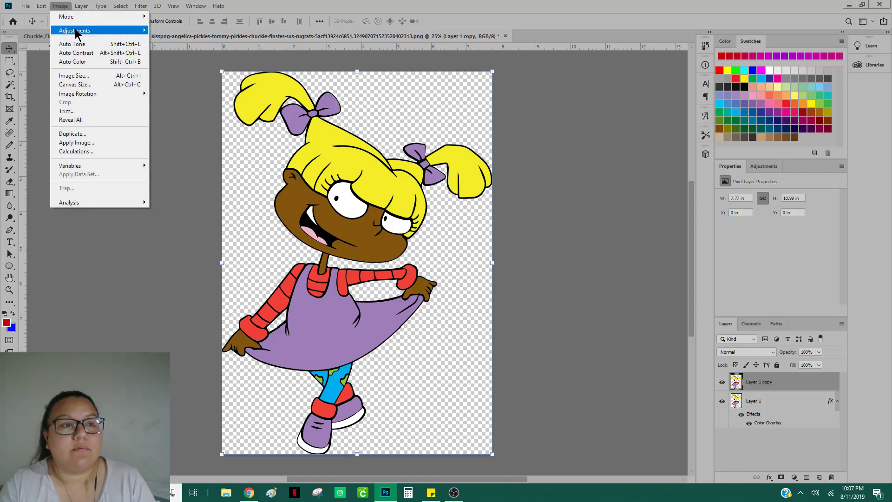
{"action": "mouse_move", "coordinate": [87, 33]}
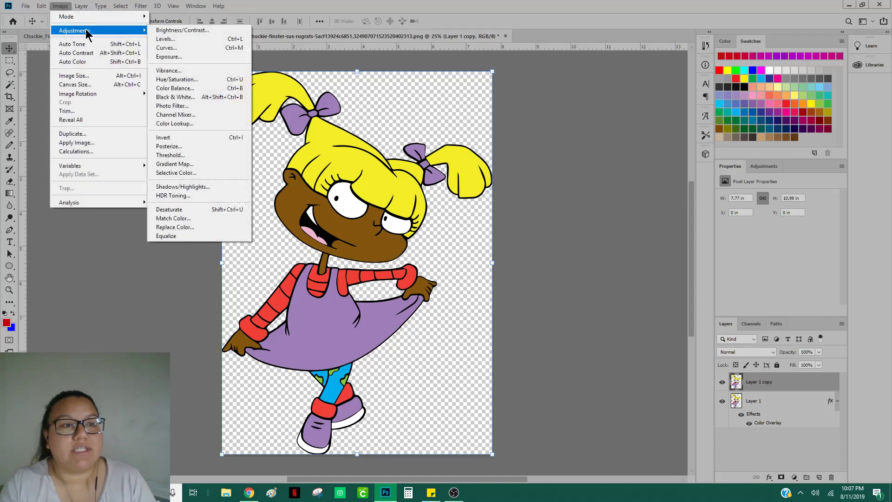
{"action": "left_click", "coordinate": [197, 226]}
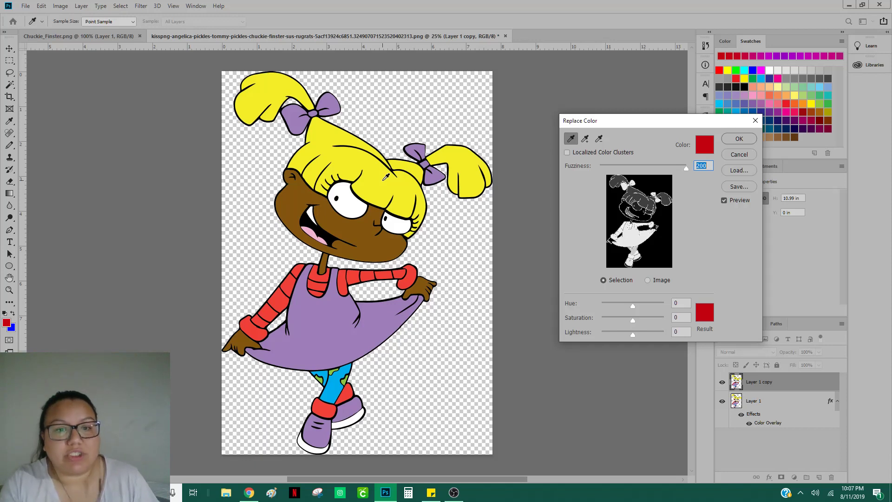
{"action": "left_click", "coordinate": [385, 176]}
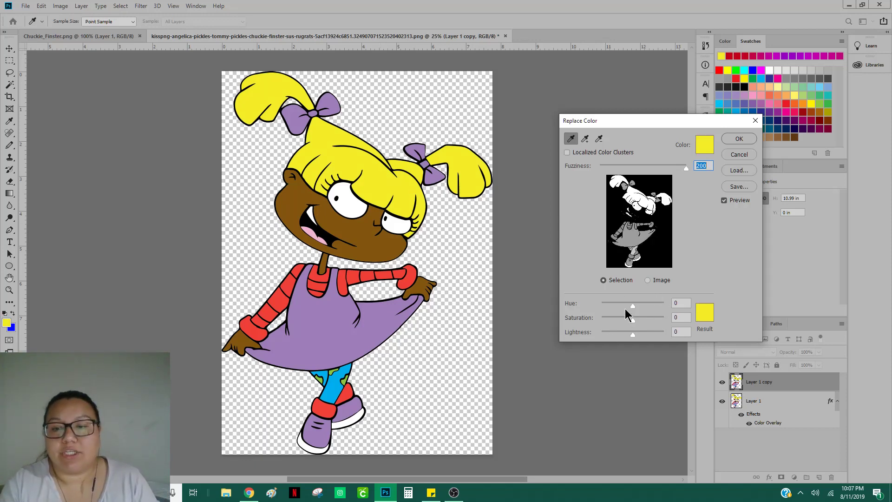
{"action": "mouse_move", "coordinate": [634, 308]}
{"action": "left_mouse_down"}
{"action": "mouse_move", "coordinate": [617, 308]}
{"action": "mouse_move", "coordinate": [648, 321]}
{"action": "mouse_move", "coordinate": [619, 333]}
{"action": "mouse_move", "coordinate": [630, 333]}
{"action": "mouse_move", "coordinate": [630, 305]}
{"action": "mouse_move", "coordinate": [652, 307]}
{"action": "mouse_move", "coordinate": [628, 307]}
{"action": "left_mouse_up"}
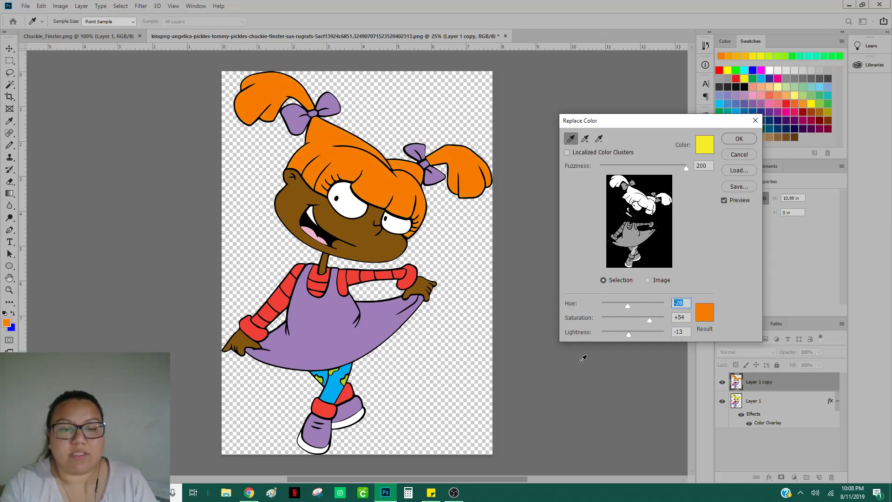
{"action": "mouse_move", "coordinate": [630, 307]}
{"action": "left_mouse_down"}
{"action": "mouse_move", "coordinate": [649, 309]}
{"action": "mouse_move", "coordinate": [625, 308]}
{"action": "left_mouse_up"}
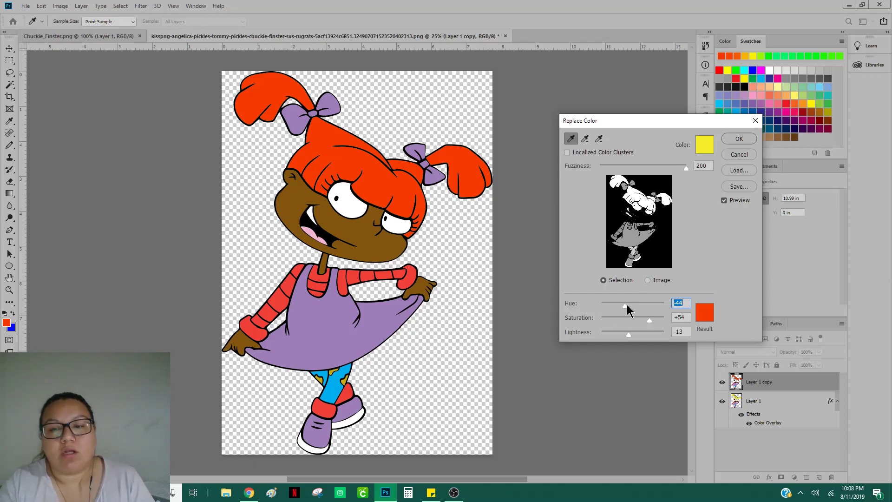
{"action": "left_click_drag", "start_coordinate": [625, 304], "coordinate": [617, 306]}
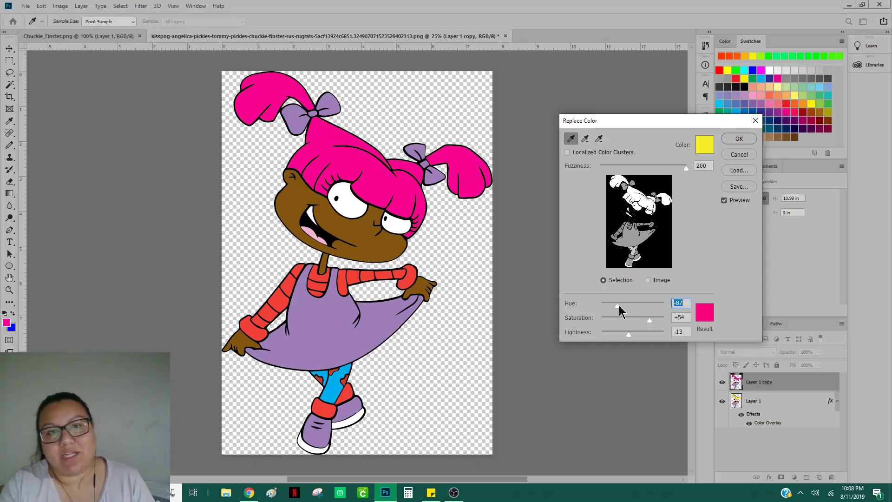
{"action": "left_click_drag", "start_coordinate": [618, 306], "coordinate": [624, 305]}
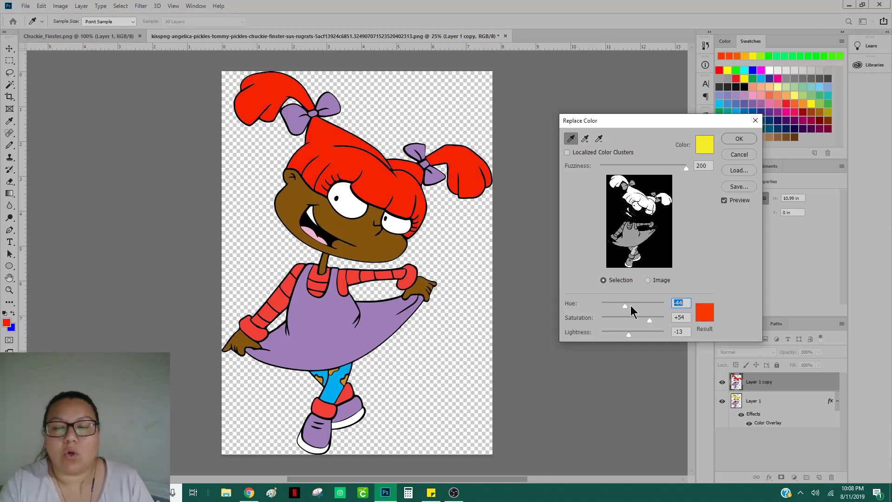
{"action": "mouse_move", "coordinate": [632, 307]}
{"action": "left_mouse_down"}
{"action": "mouse_move", "coordinate": [653, 310]}
{"action": "mouse_move", "coordinate": [609, 310]}
{"action": "mouse_move", "coordinate": [629, 312]}
{"action": "left_mouse_up"}
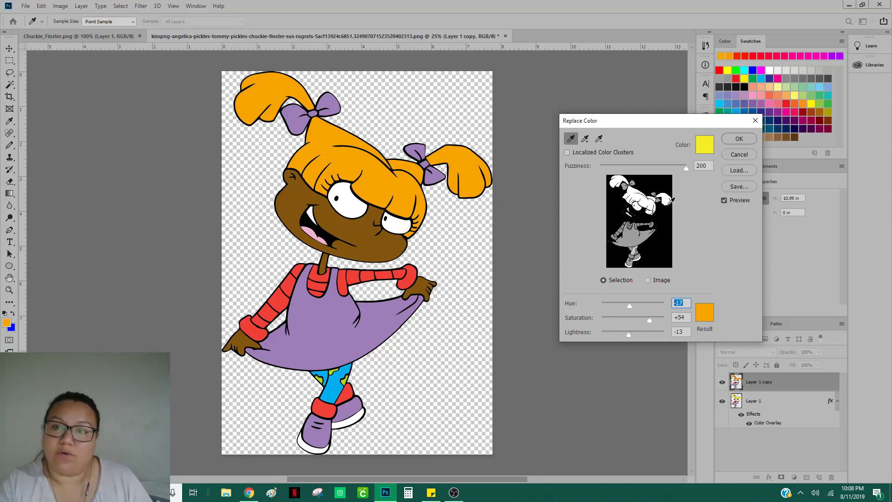
Step: Apply the hair recolour, then use Replace Color to turn the green leggings spots light blue
{"action": "left_click", "coordinate": [739, 139]}
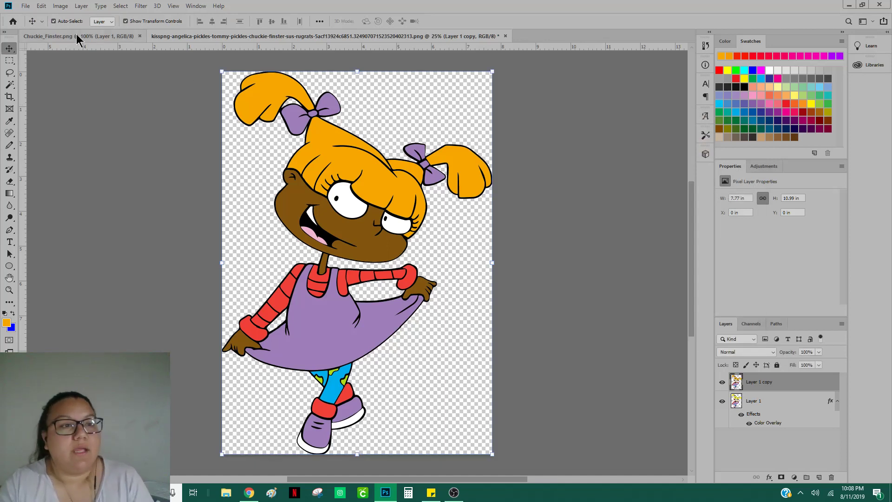
{"action": "left_click", "coordinate": [60, 6]}
{"action": "mouse_move", "coordinate": [76, 30]}
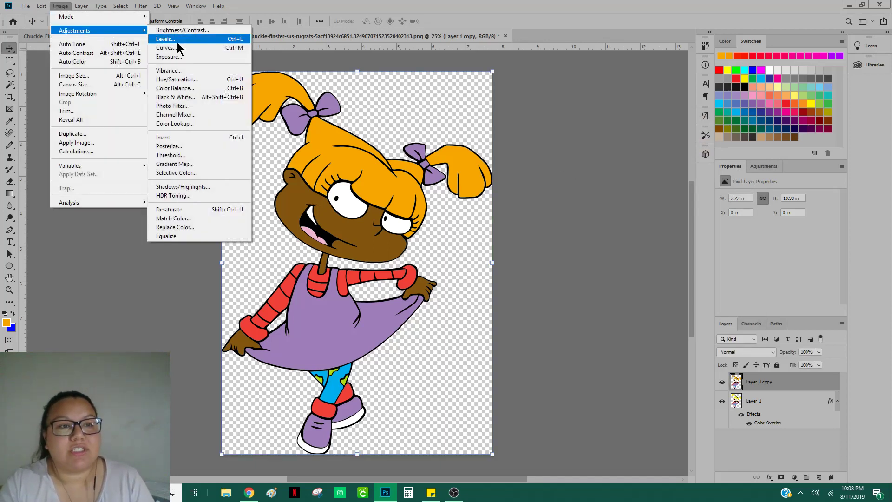
{"action": "left_click", "coordinate": [199, 227]}
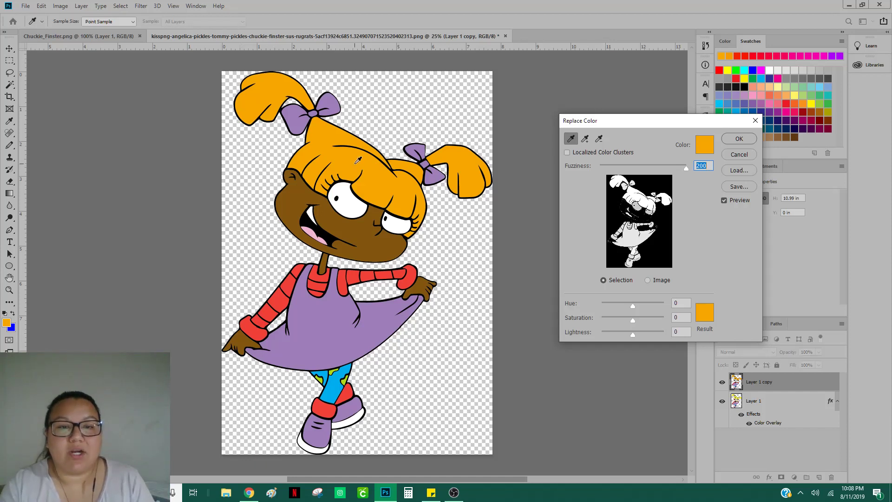
{"action": "left_click", "coordinate": [346, 379]}
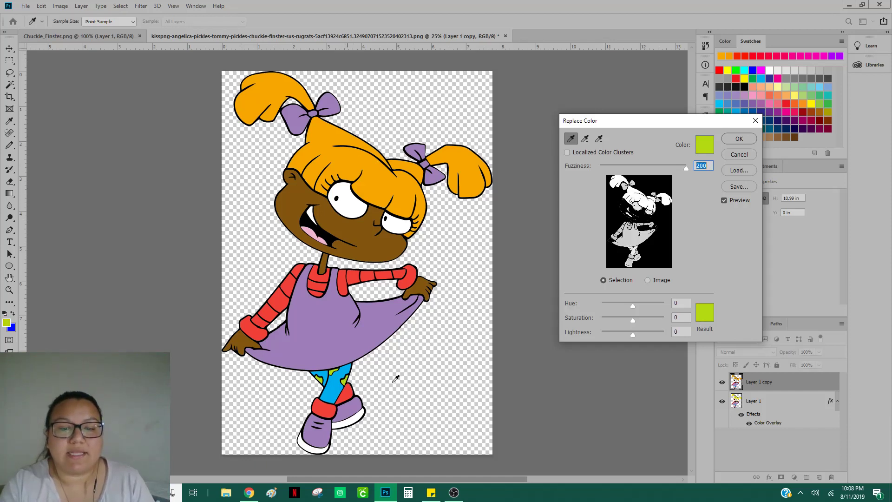
{"action": "left_click_drag", "start_coordinate": [632, 306], "coordinate": [620, 336]}
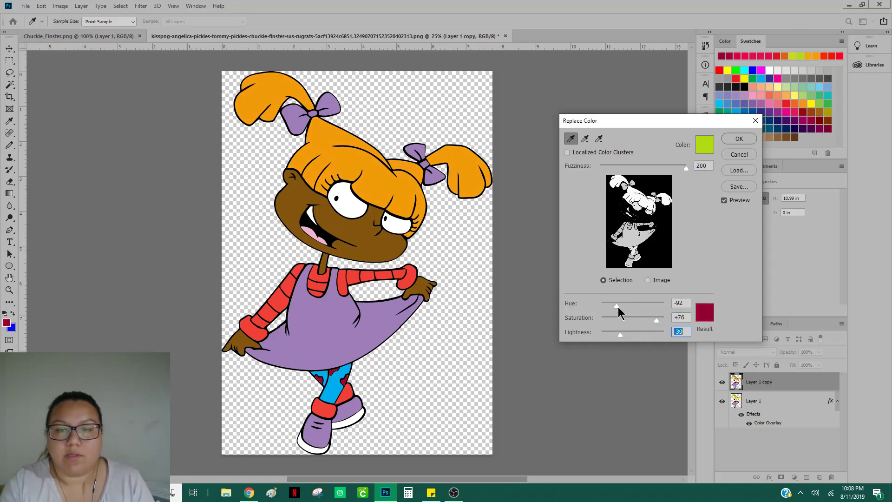
{"action": "left_click", "coordinate": [617, 305]}
{"action": "left_click_drag", "start_coordinate": [620, 303], "coordinate": [659, 311]}
{"action": "left_click_drag", "start_coordinate": [621, 335], "coordinate": [649, 336]}
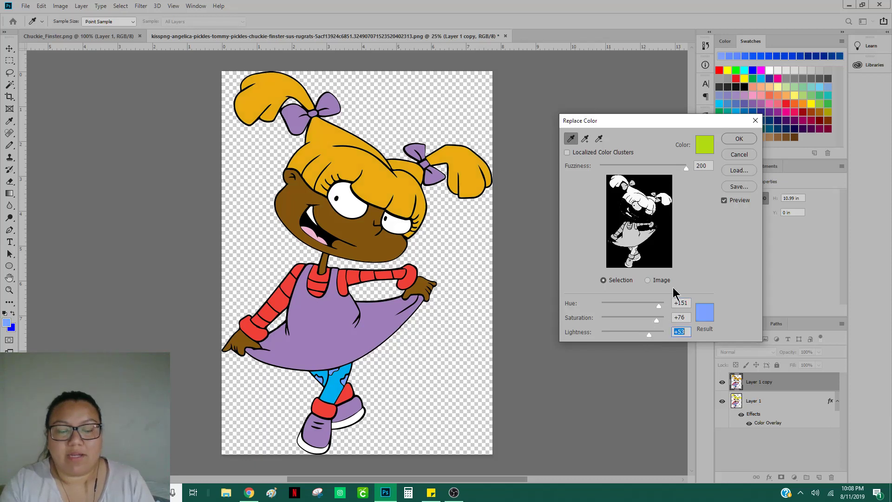
{"action": "left_click", "coordinate": [744, 139]}
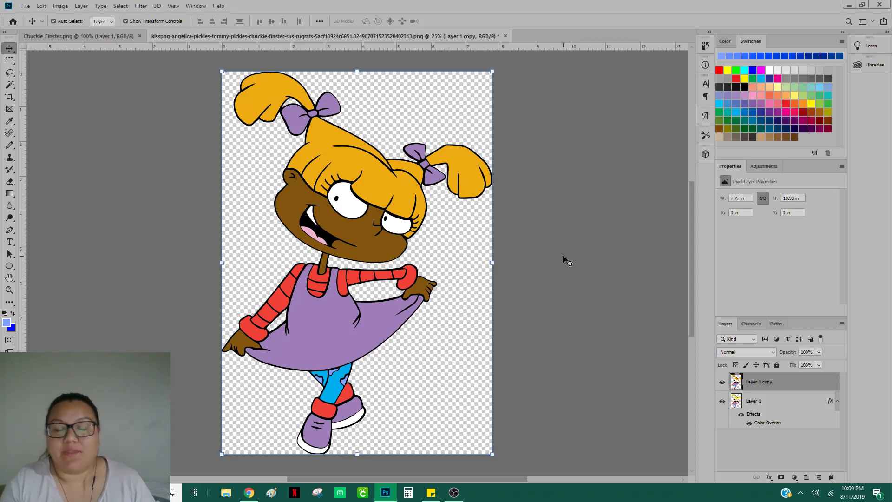
Step: In Chuckie_Finster.png, duplicate the layer as Layer 1 copy and hide the original Layer 1
{"action": "left_click", "coordinate": [106, 36]}
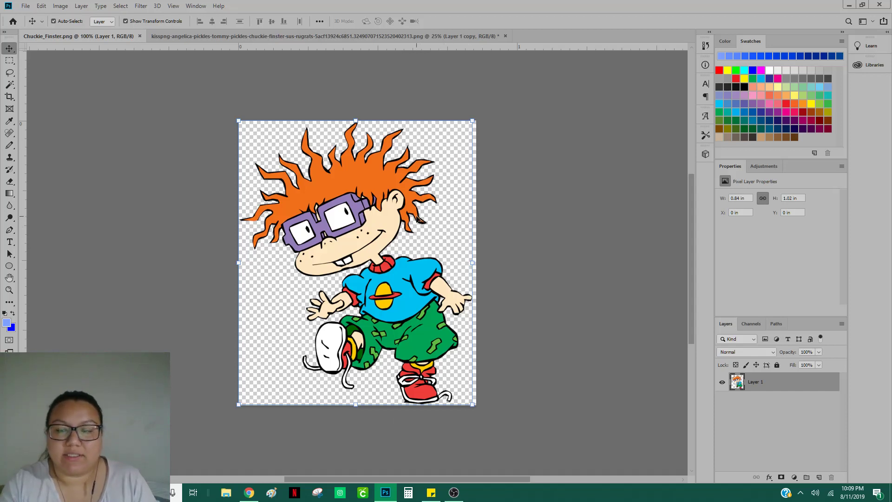
{"action": "left_click", "coordinate": [82, 6]}
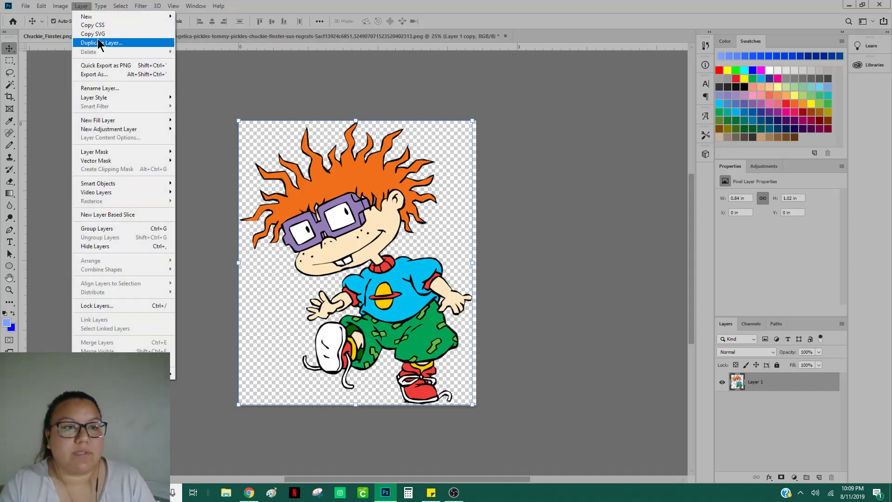
{"action": "left_click", "coordinate": [158, 41]}
{"action": "left_click", "coordinate": [523, 137]}
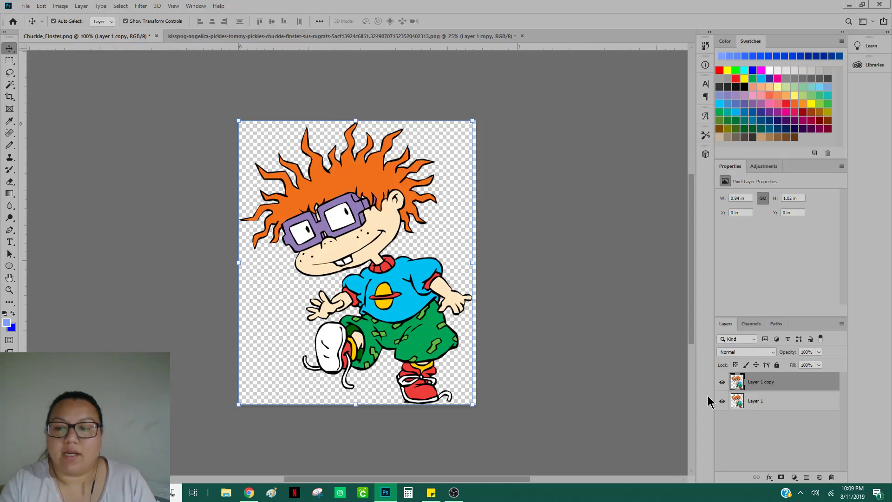
{"action": "left_click", "coordinate": [722, 401]}
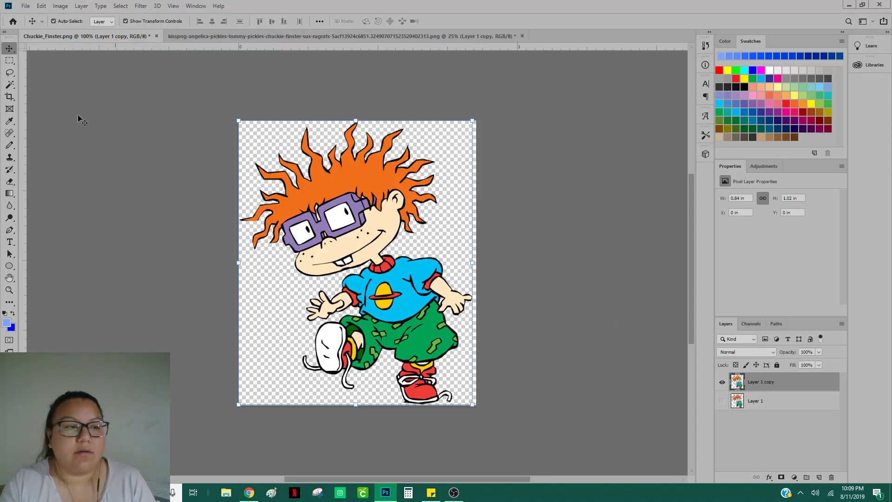
Step: Magic Wand-select and delete Chuckie's face, both hands and knee skin on Layer 1 copy
{"action": "left_click", "coordinate": [9, 85]}
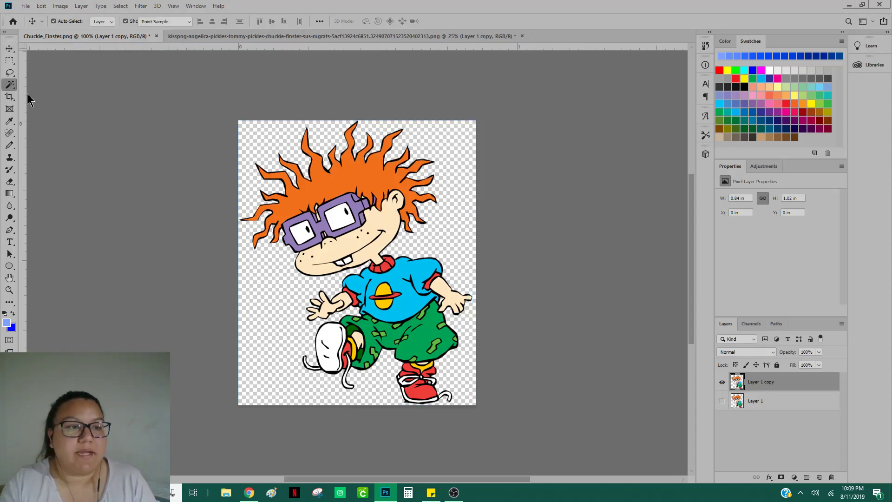
{"action": "left_click", "coordinate": [391, 222]}
{"action": "key", "text": "Delete"}
{"action": "left_click", "coordinate": [446, 297]}
{"action": "key", "text": "Delete"}
{"action": "left_click", "coordinate": [322, 311]}
{"action": "key", "text": "Delete"}
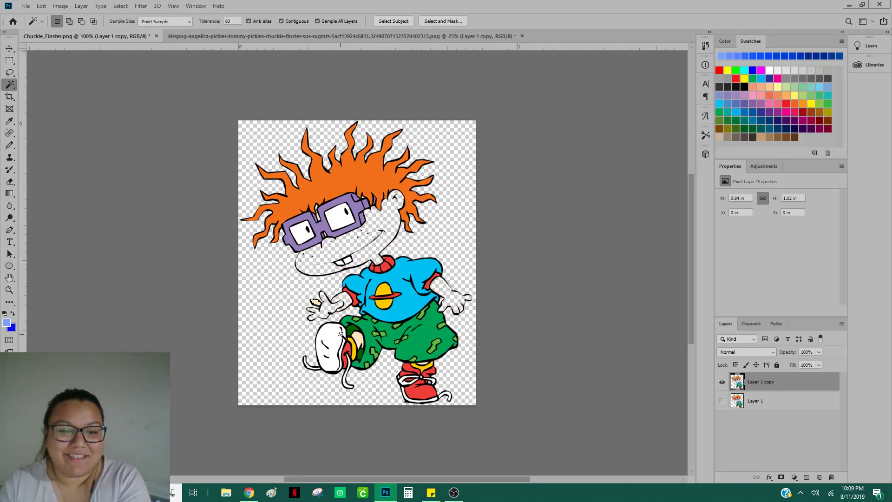
{"action": "left_click", "coordinate": [357, 337]}
{"action": "key", "text": "Delete"}
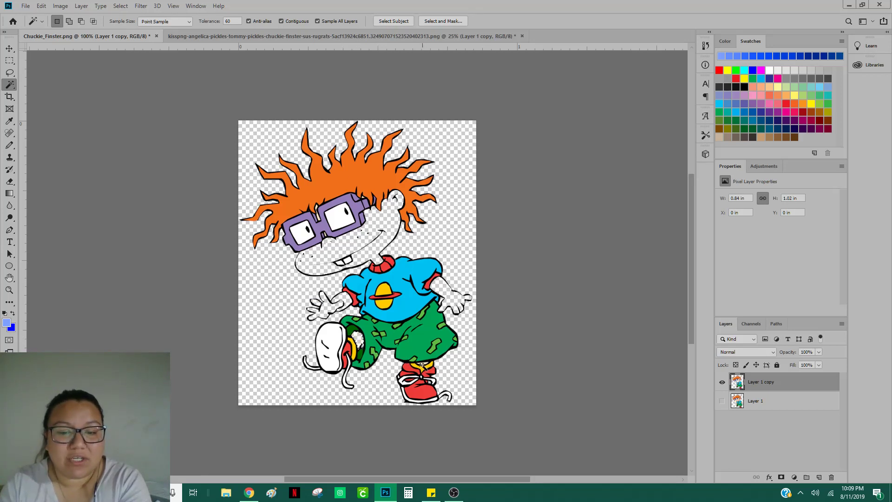
Step: Select areas at the yellow sock and around the glasses, then deselect
{"action": "left_click", "coordinate": [423, 364]}
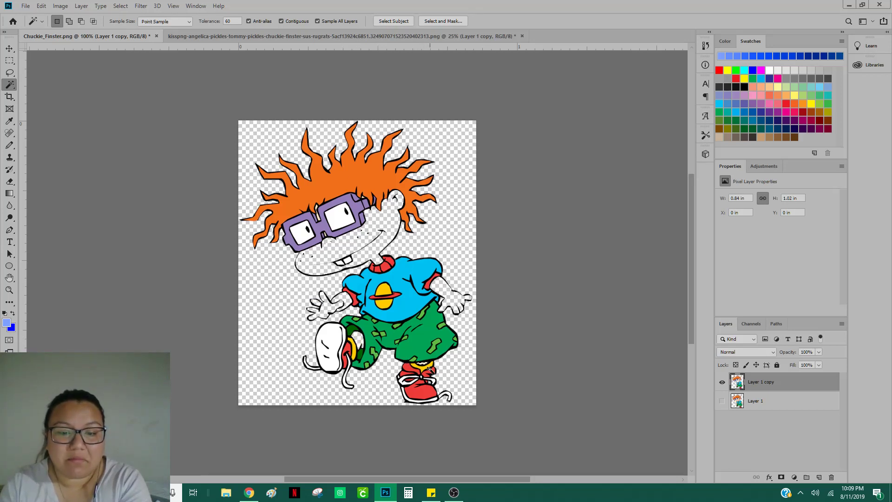
{"action": "left_click", "coordinate": [316, 207]}
{"action": "left_click", "coordinate": [325, 237]}
{"action": "key", "text": "ctrl+d"}
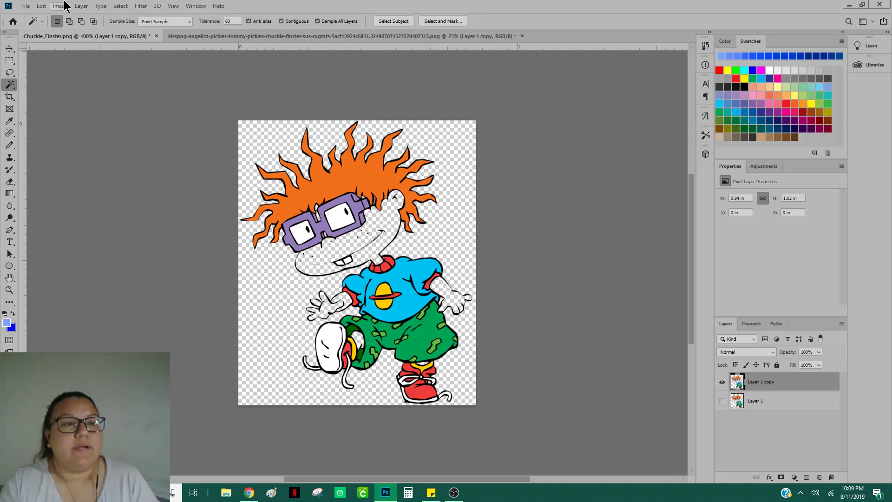
Step: Deselect, hide Layer 1 copy, show Layer 1, and cancel an overlay started on the wrong layer
{"action": "left_click", "coordinate": [115, 11]}
{"action": "left_click", "coordinate": [125, 24]}
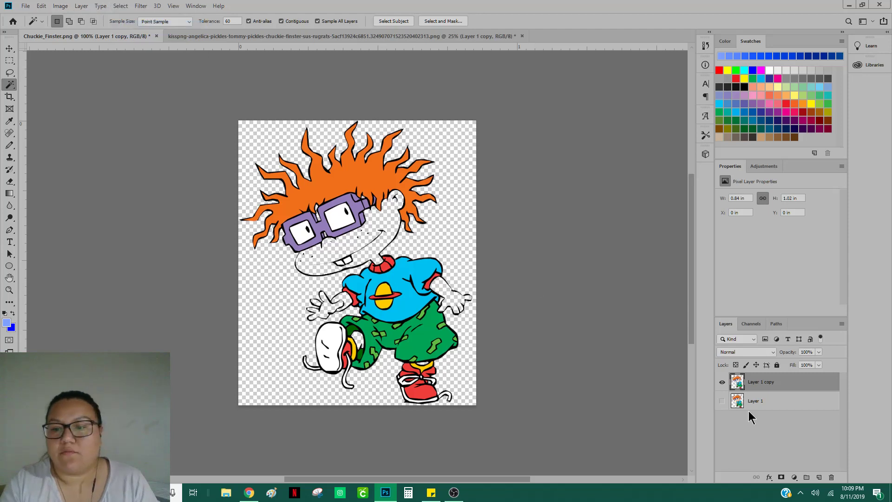
{"action": "left_click", "coordinate": [721, 381]}
{"action": "left_click", "coordinate": [722, 401]}
{"action": "left_click", "coordinate": [769, 477]}
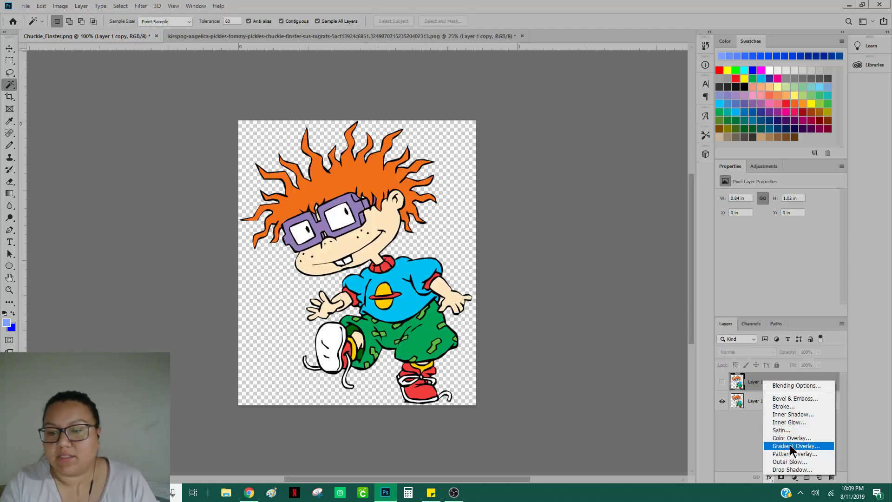
{"action": "key", "text": "Escape"}
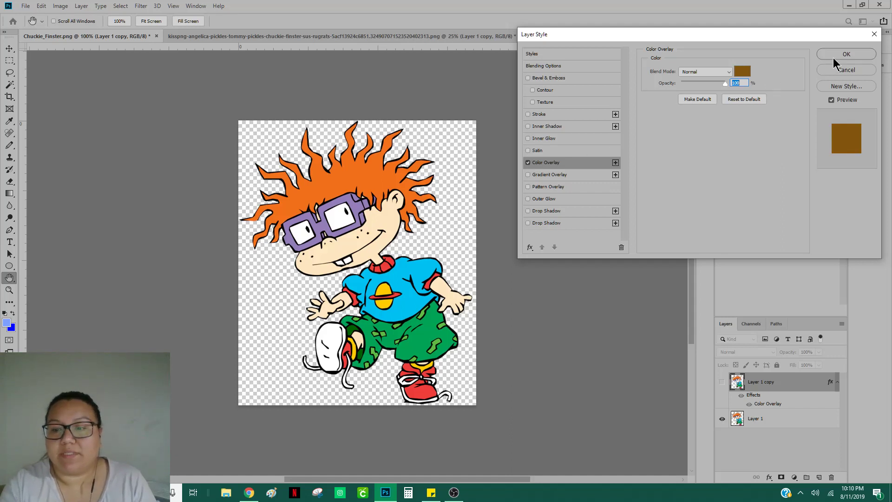
{"action": "left_click", "coordinate": [854, 69]}
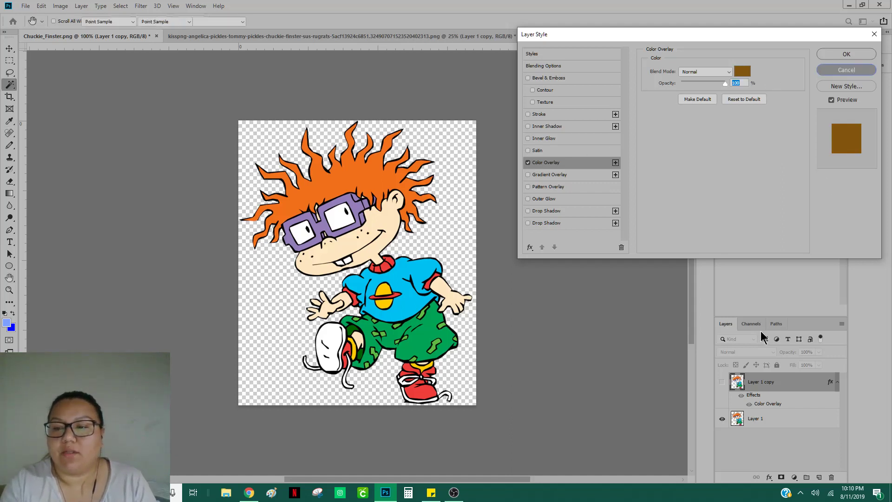
Step: Add a brown Color Overlay effect to Chuckie's original Layer 1
{"action": "left_click", "coordinate": [771, 402]}
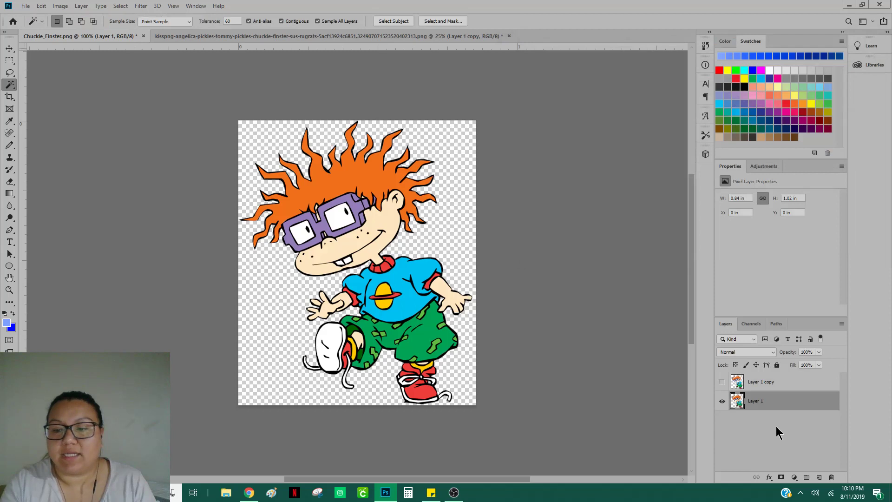
{"action": "left_click", "coordinate": [768, 477]}
{"action": "key", "text": "Escape"}
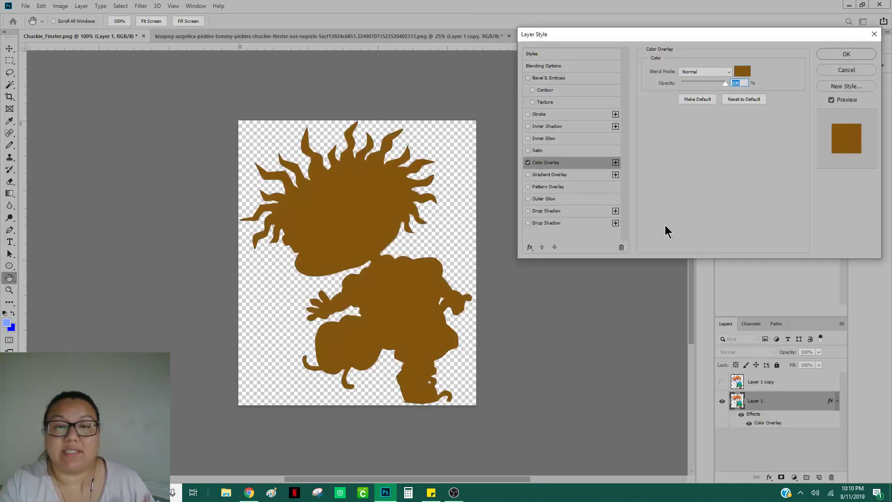
{"action": "left_click", "coordinate": [743, 71]}
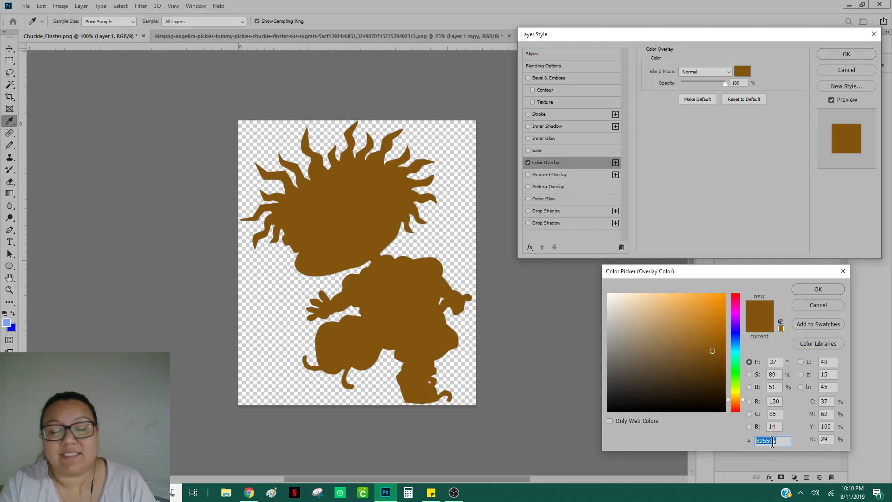
{"action": "left_click", "coordinate": [829, 288]}
{"action": "left_click", "coordinate": [851, 57]}
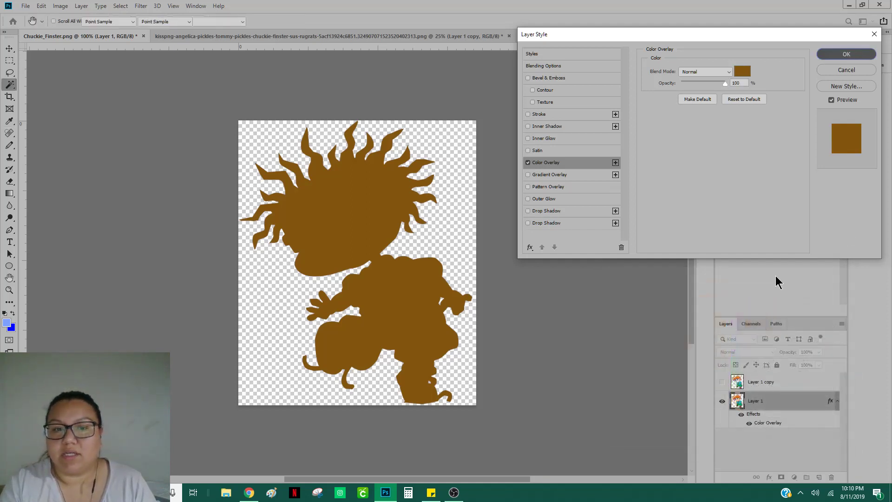
{"action": "left_click", "coordinate": [722, 381]}
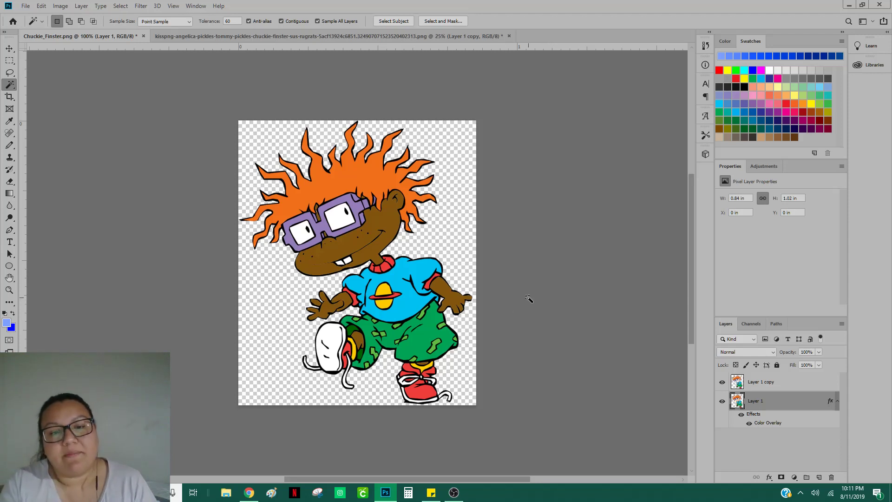
{"action": "left_click", "coordinate": [9, 48]}
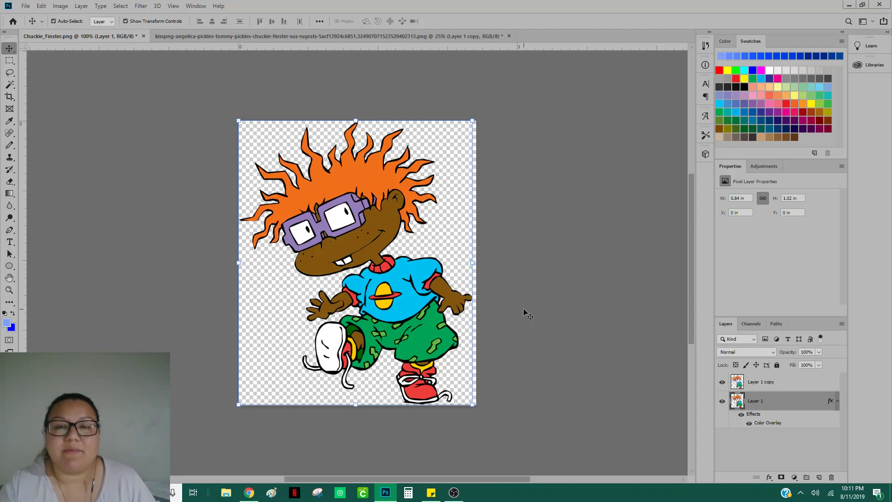
Step: Minimize the Photoshop window, leaving Chuckie's edit open, to reveal the logo wallpaper
{"action": "left_click", "coordinate": [849, 5]}
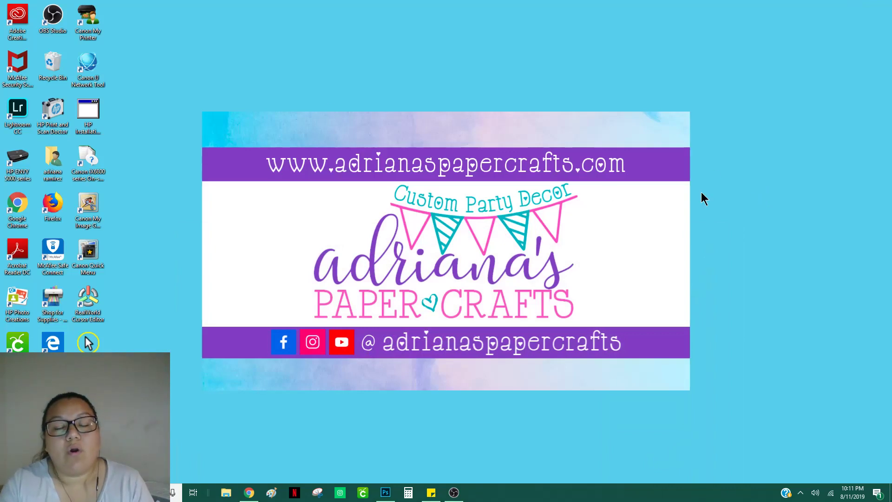